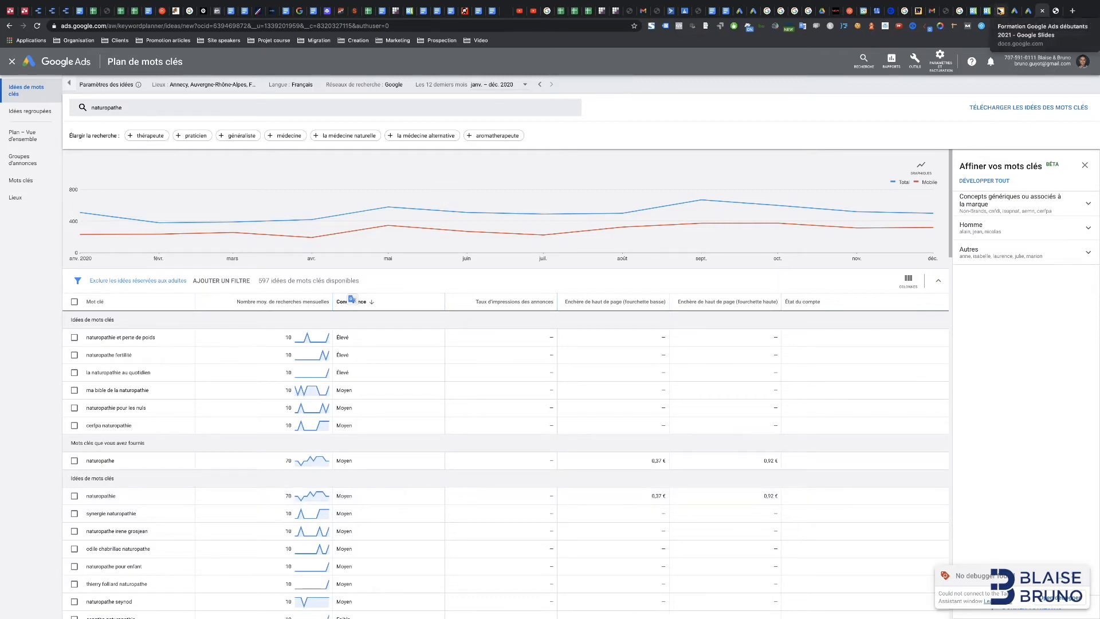
# Search Google for "naturopathe" in a new tab and review the ads, organic results and related searches
pyautogui.click(1058, 14)
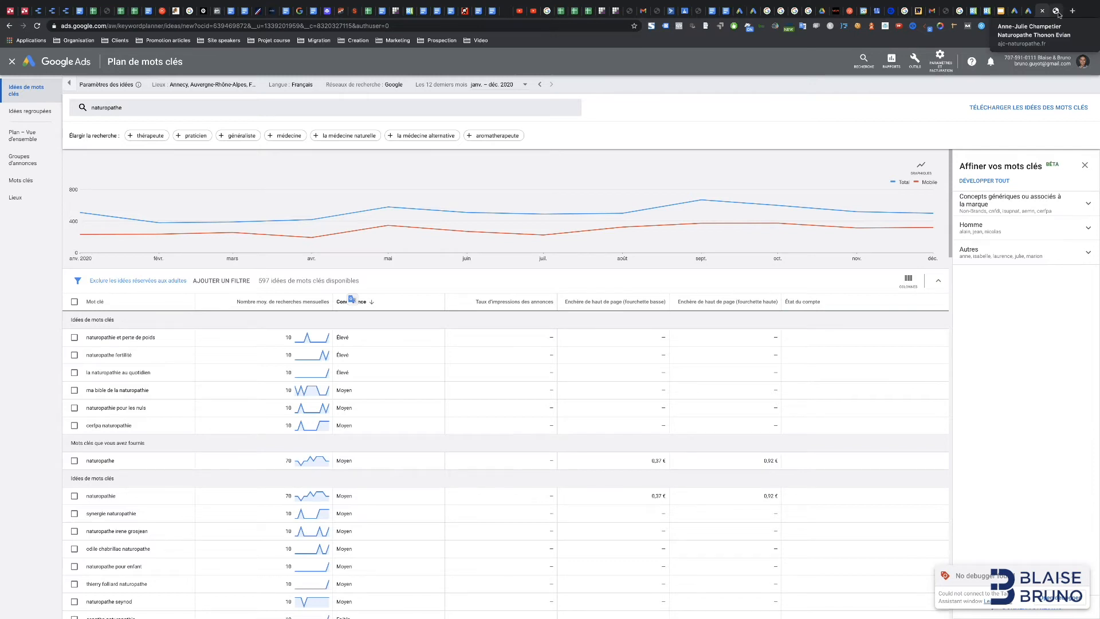
pyautogui.click(1058, 13)
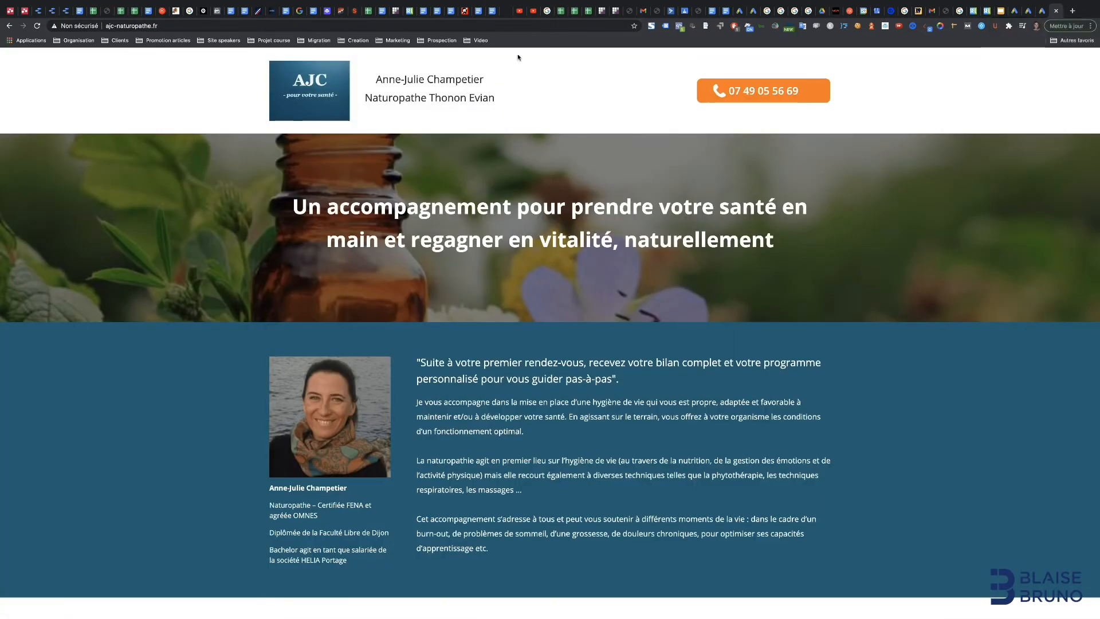
pyautogui.click(1079, 12)
pyautogui.write('n')
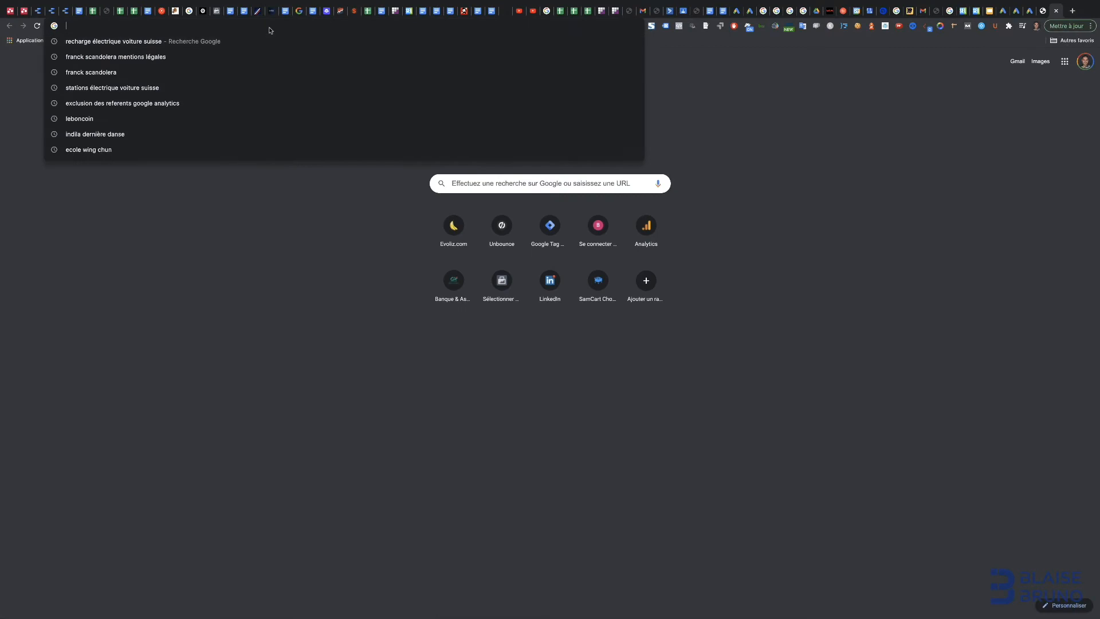
pyautogui.write('aturo')
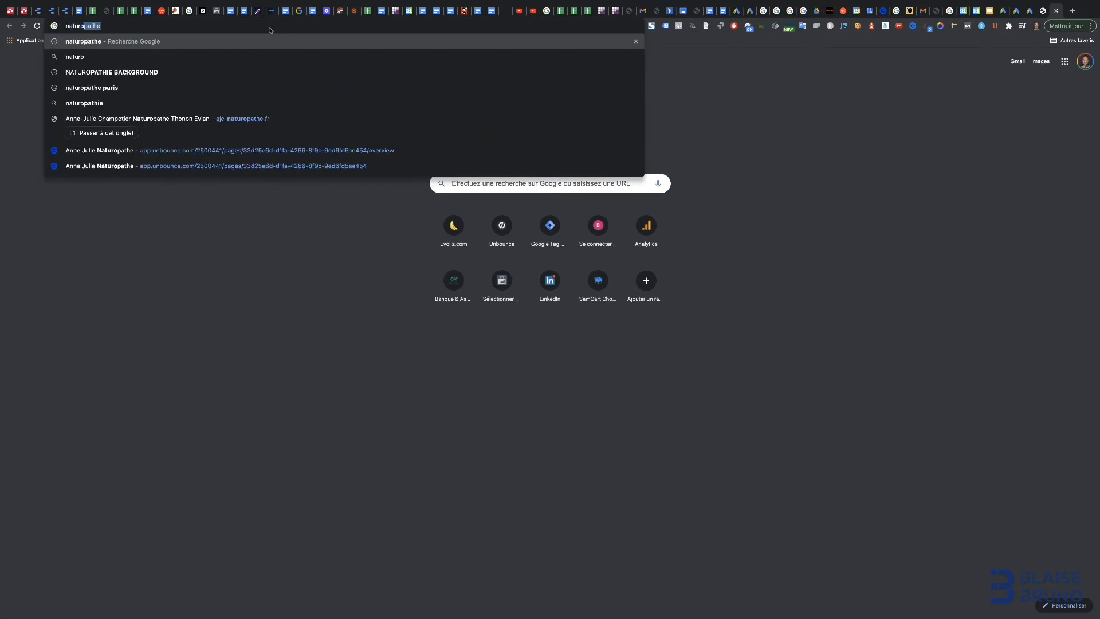
pyautogui.write('pa')
pyautogui.press('Return')
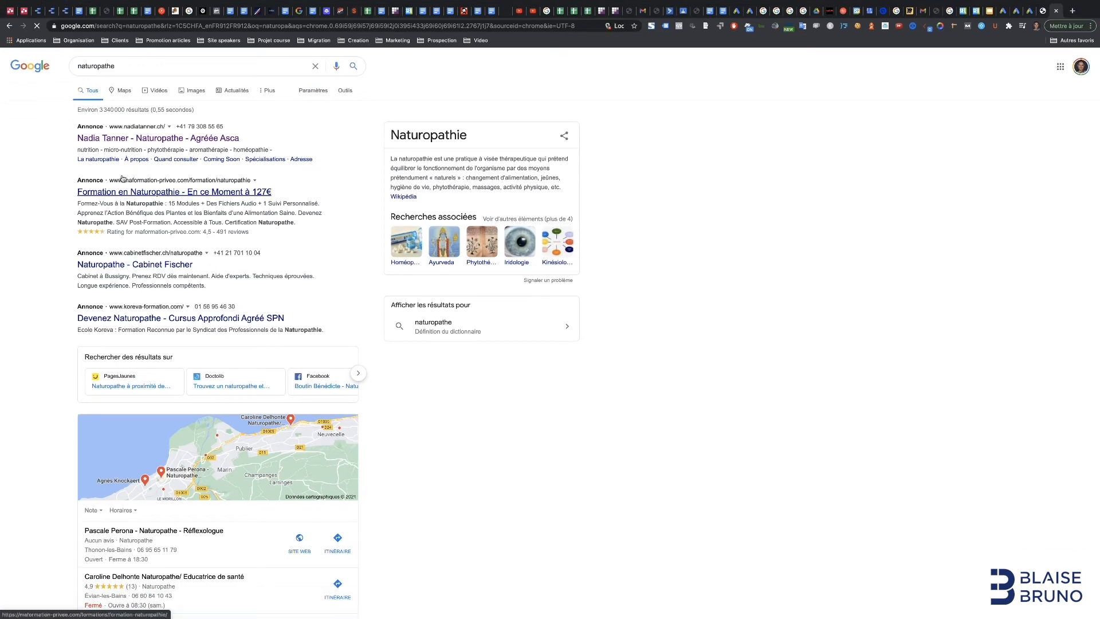
pyautogui.scroll(-20, 167, 193)
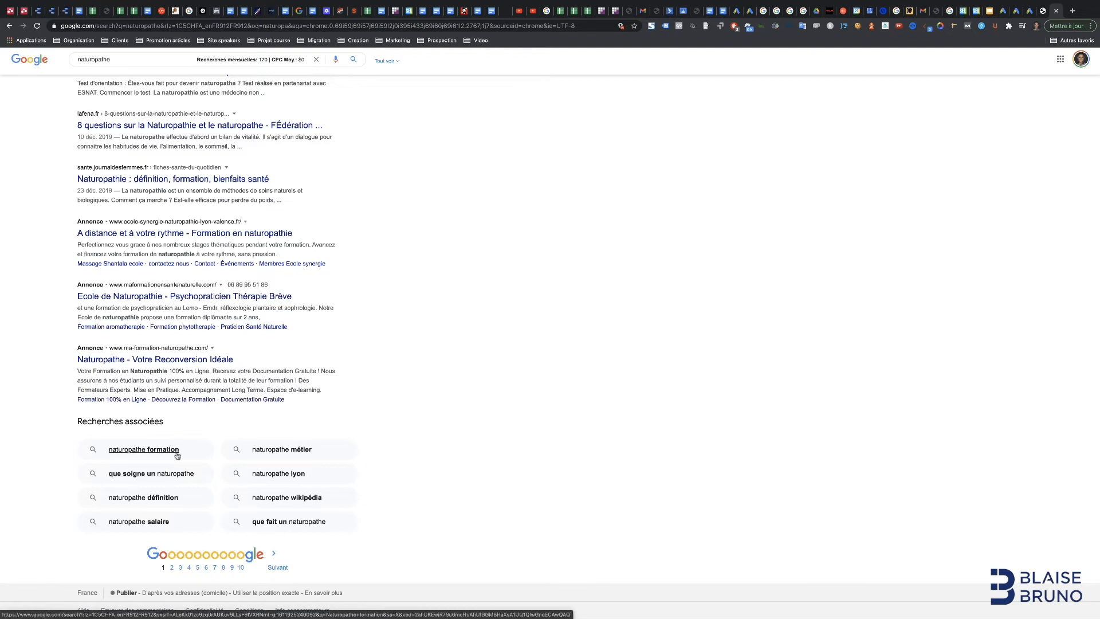
pyautogui.scroll(15, 177, 456)
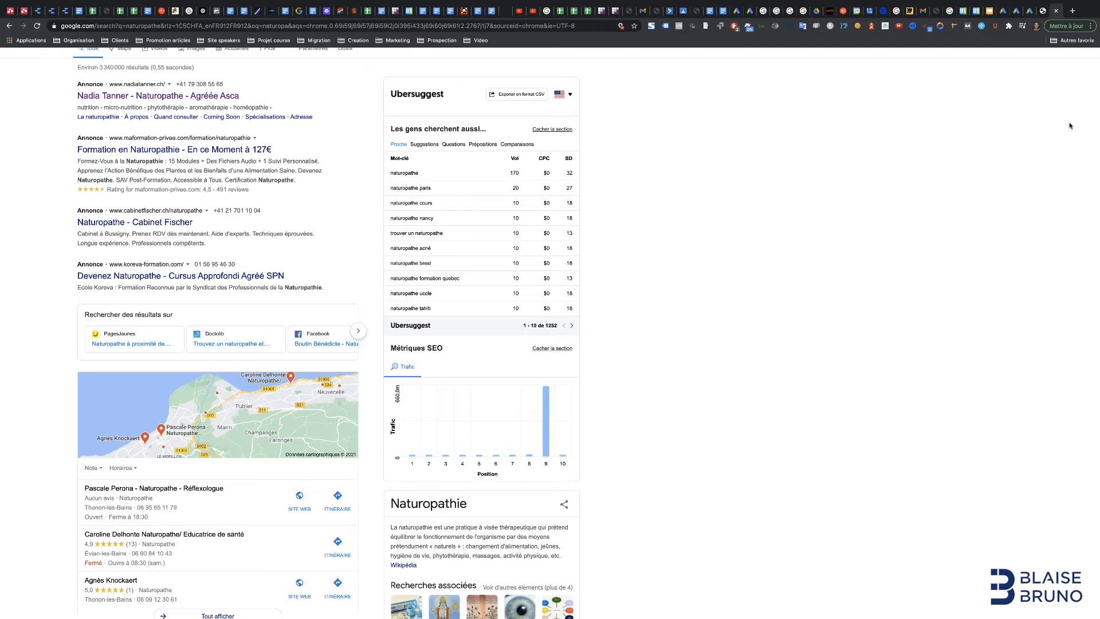
# Return to the Google Ads campaign draft and review the keywords of the naturopathe and naturopathie ad groups
pyautogui.click(1015, 10)
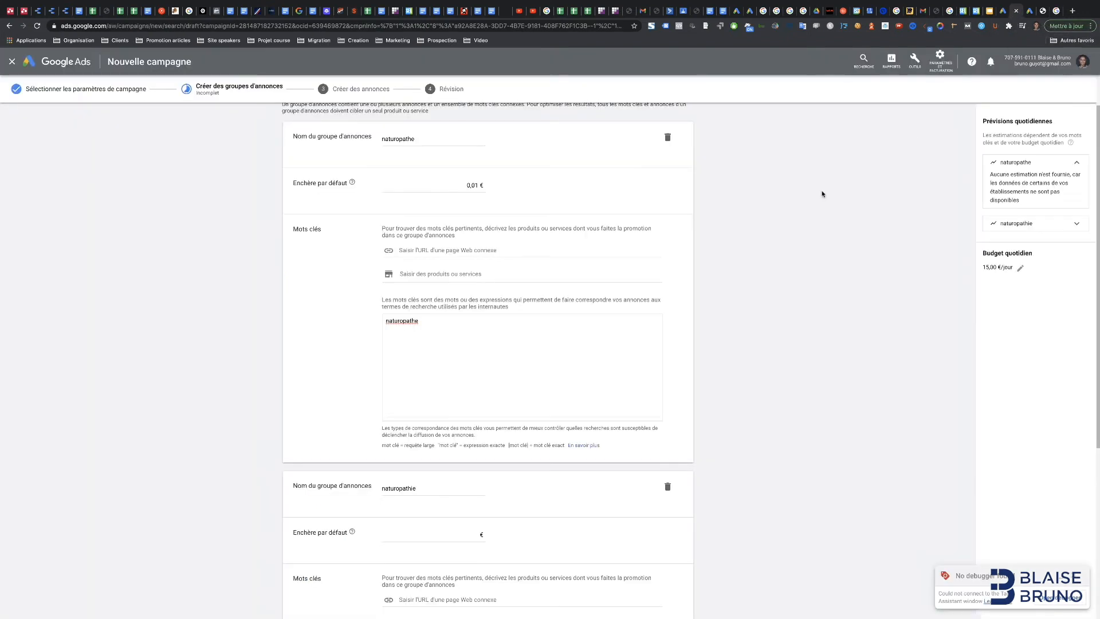
pyautogui.moveTo(423, 322); pyautogui.dragTo(371, 322)
pyautogui.scroll(-4, 462, 390)
pyautogui.click(432, 433)
pyautogui.doubleClick(390, 434)
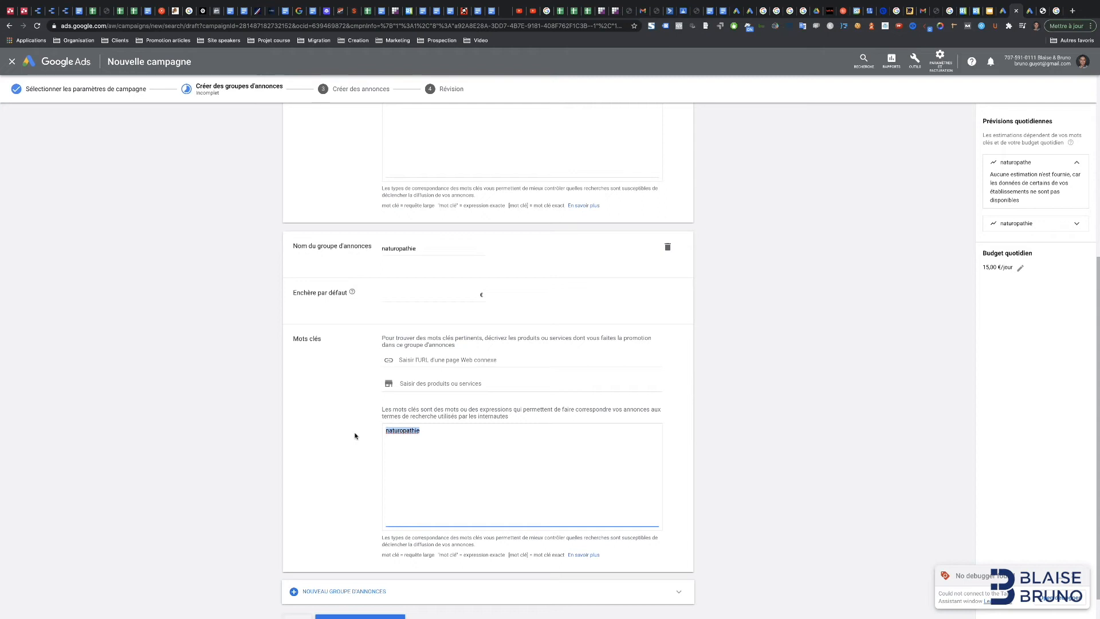
pyautogui.scroll(5, 479, 344)
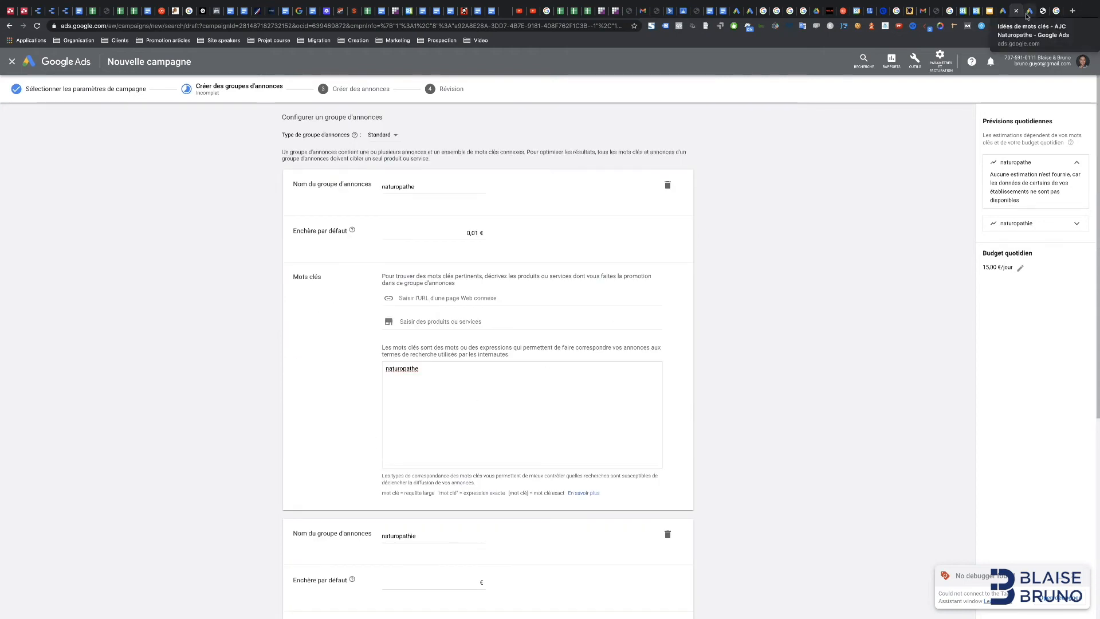
# Consult Google's related searches for naturopathe, then add "-formation" as a negative keyword in the naturopathe ad group
pyautogui.click(1059, 14)
pyautogui.scroll(-10, 286, 402)
pyautogui.scroll(-3, 178, 541)
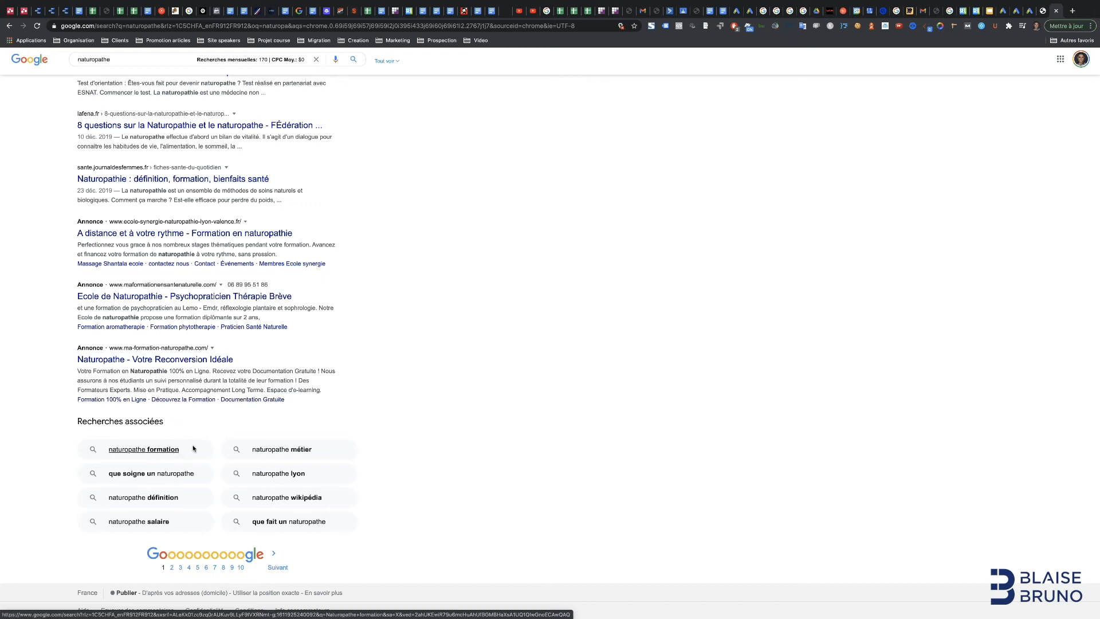
pyautogui.click(1017, 11)
pyautogui.click(474, 391)
pyautogui.write('-formation')
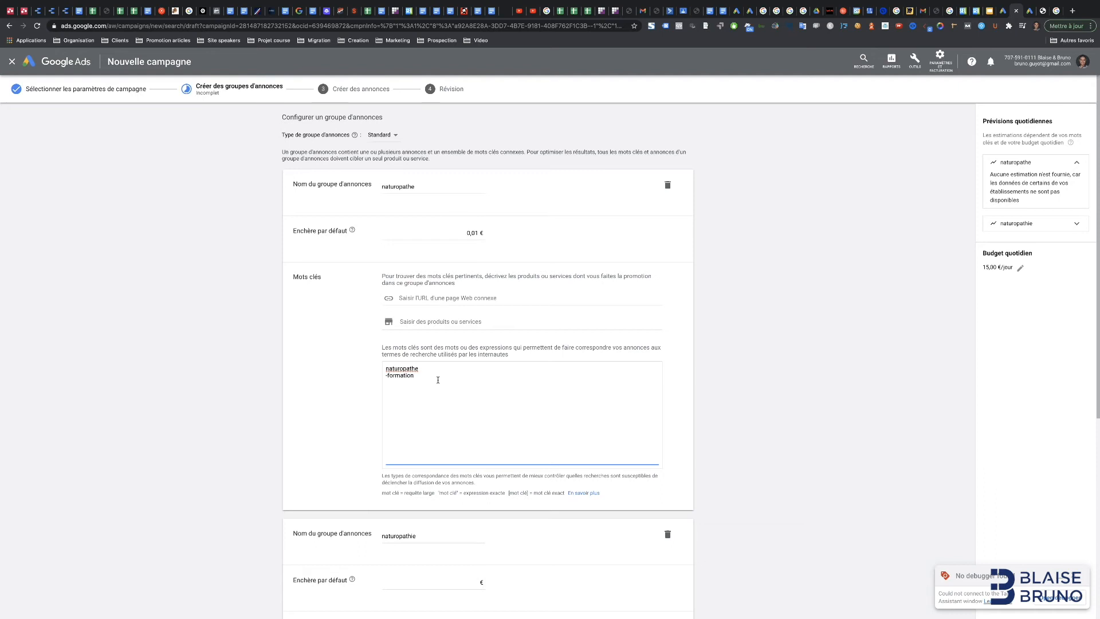
# Extend the exclusion list with métier, metier, lyon, wikipédia, wikipedia and salaire, one per line, using Google's related searches
pyautogui.press('Return')
pyautogui.press('Return')
pyautogui.write('mme')
pyautogui.click(1042, 11)
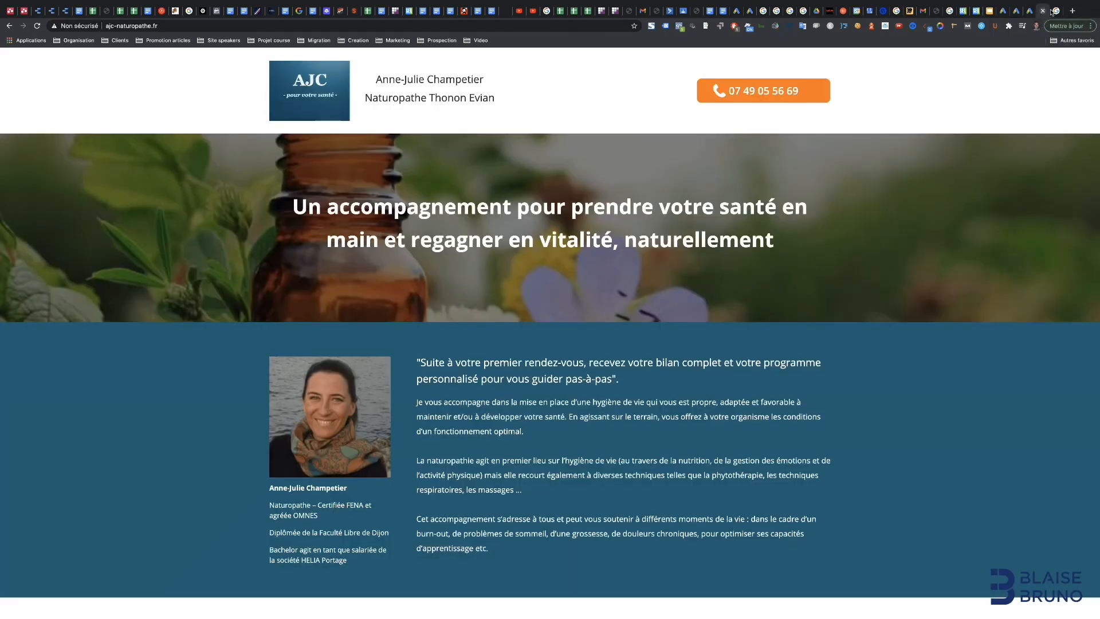
pyautogui.click(1056, 11)
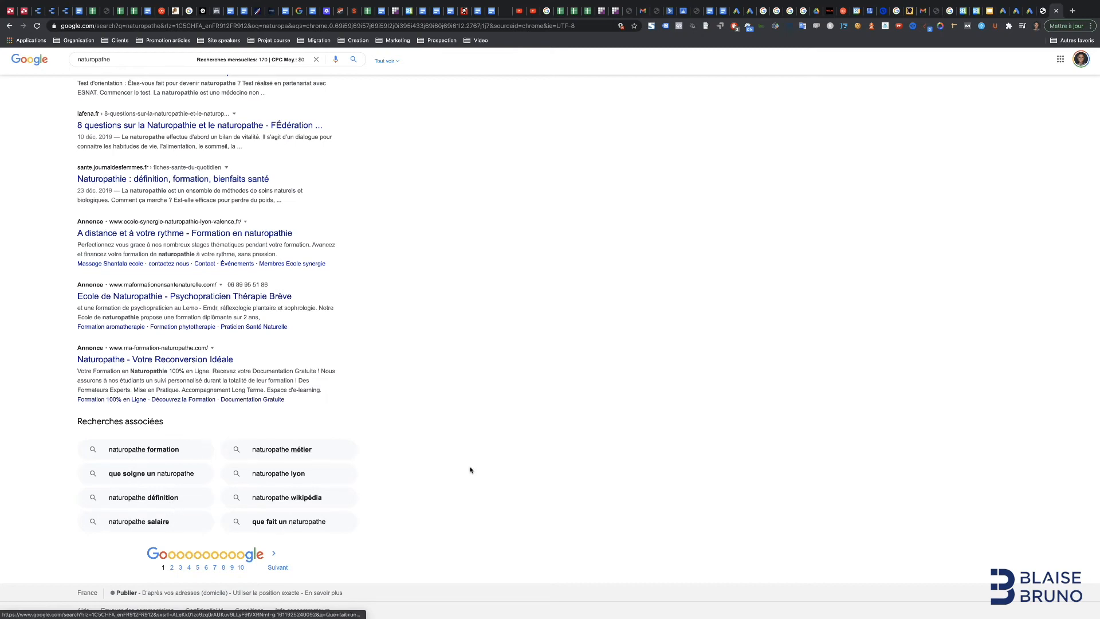
pyautogui.click(1014, 12)
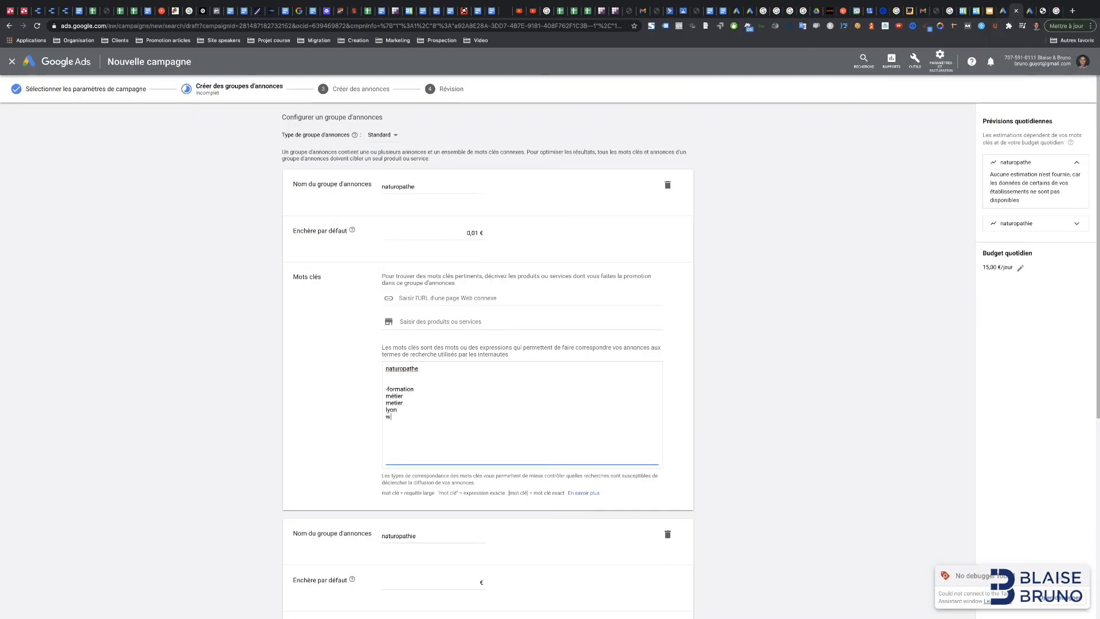
pyautogui.write('pédia')
pyautogui.press('Return')
pyautogui.write('wikipedia sala')
# Check the related searches again and add two "définition" lines to the naturopathe exclusion list
pyautogui.click(1042, 10)
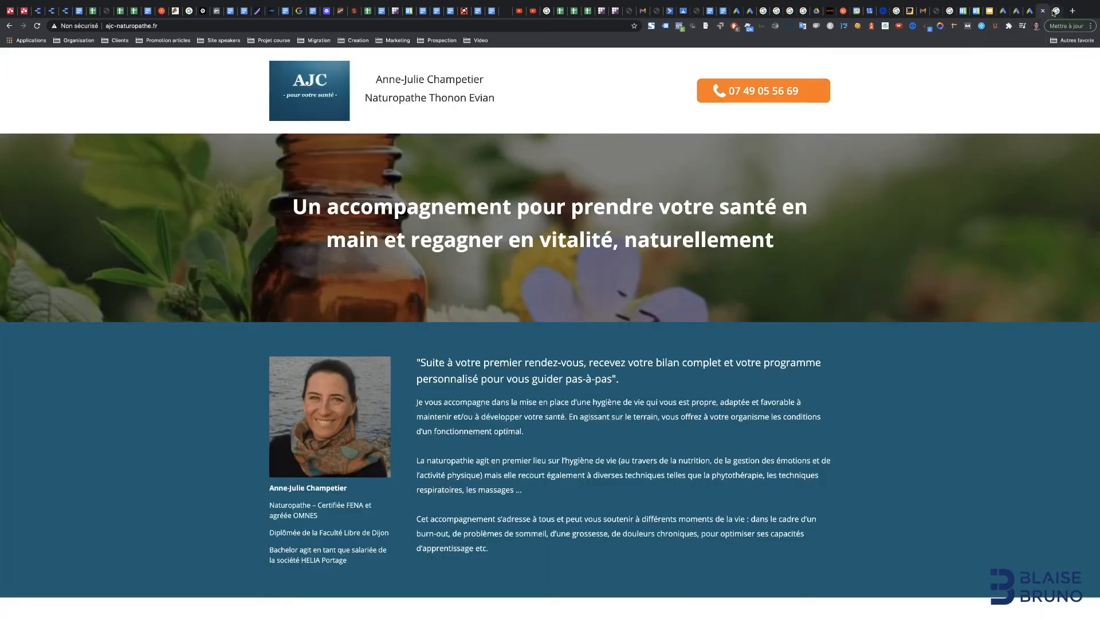
pyautogui.click(1056, 11)
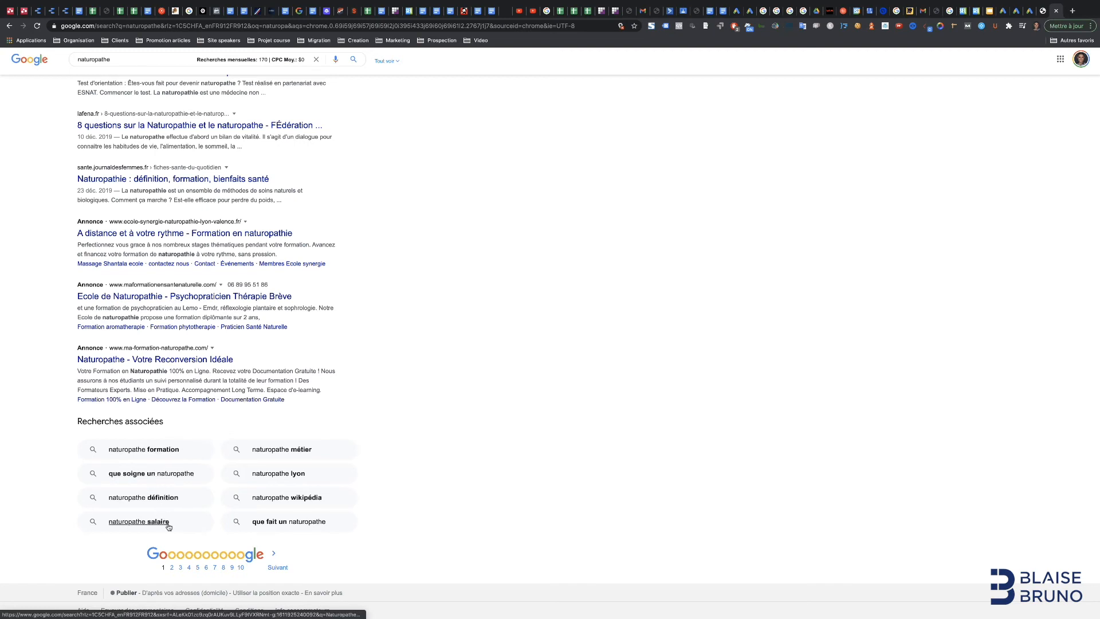
pyautogui.click(1017, 11)
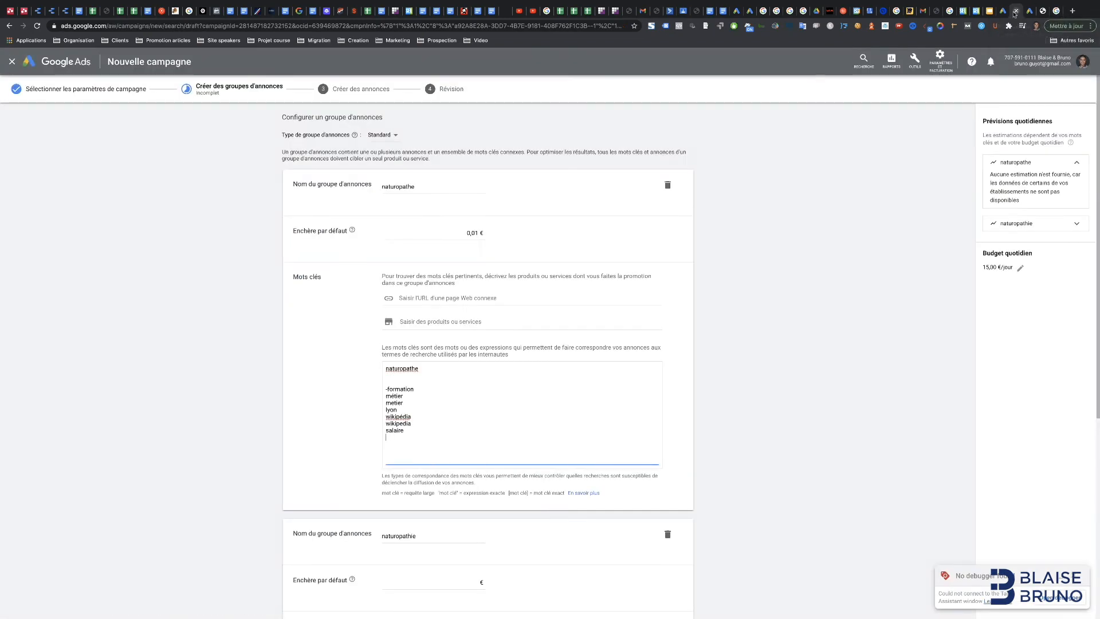
pyautogui.write('ition dé')
pyautogui.write('finition')
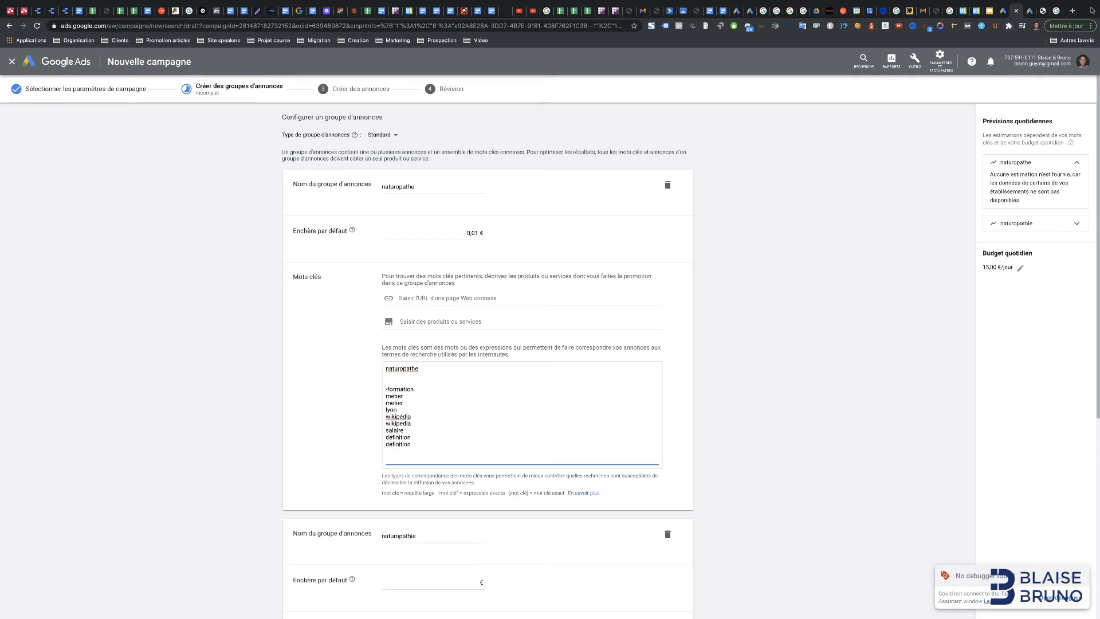
# Copy "pour les nuls" from the Keyword Planner ideas into the exclusion list of the naturopathe ad group
pyautogui.click(1032, 14)
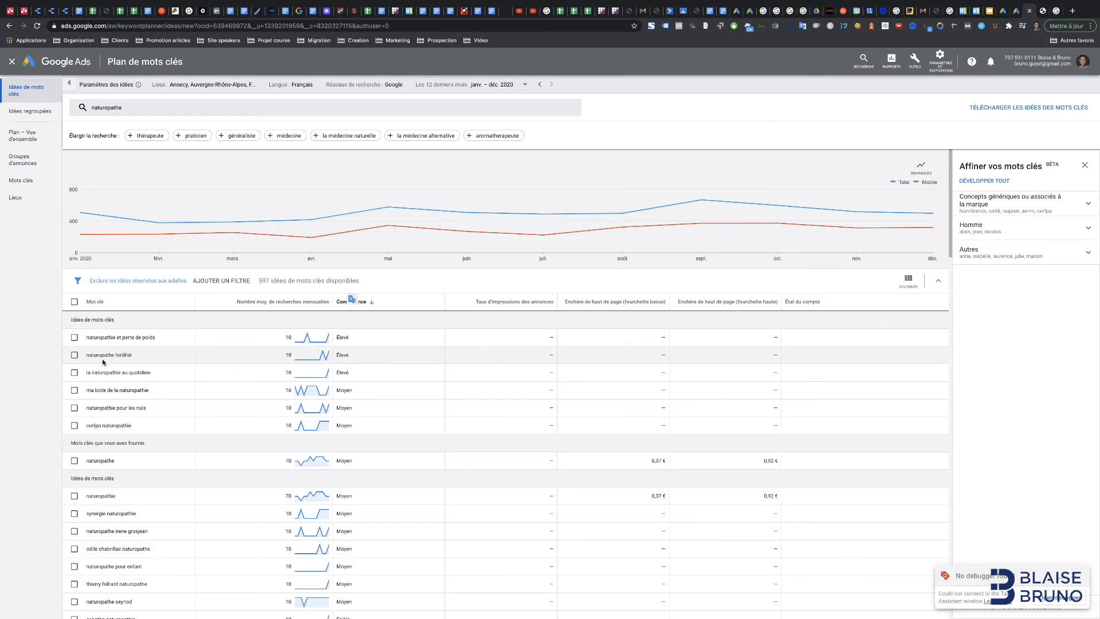
pyautogui.moveTo(117, 408); pyautogui.dragTo(147, 408)
pyautogui.hotkey('ctrl', 'c')
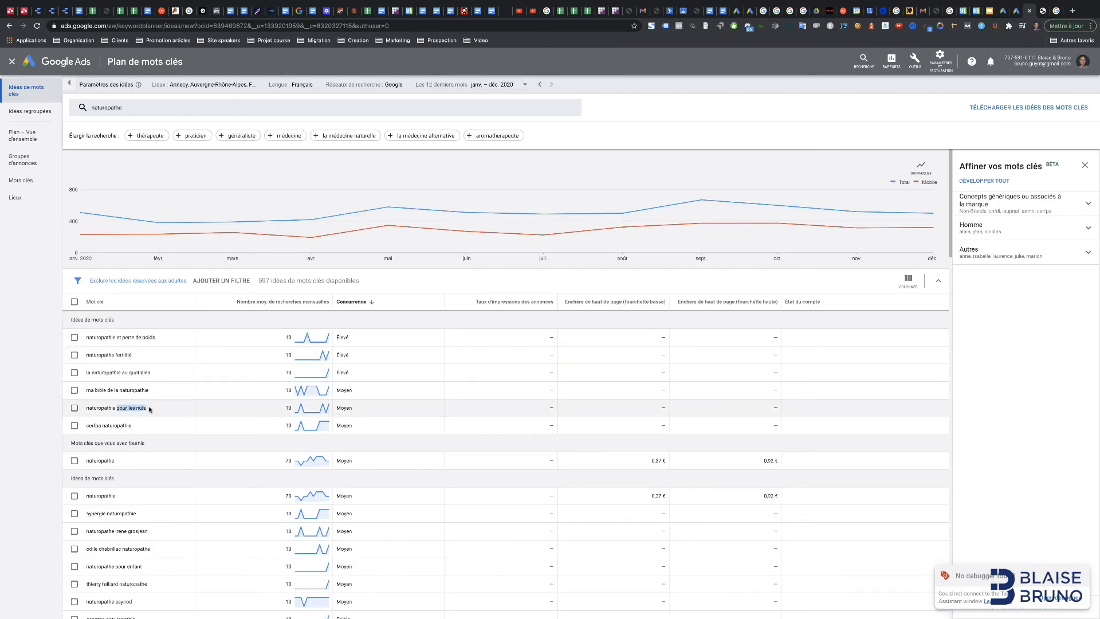
pyautogui.click(1013, 13)
pyautogui.hotkey('ctrl', 'v')
pyautogui.press('Return')
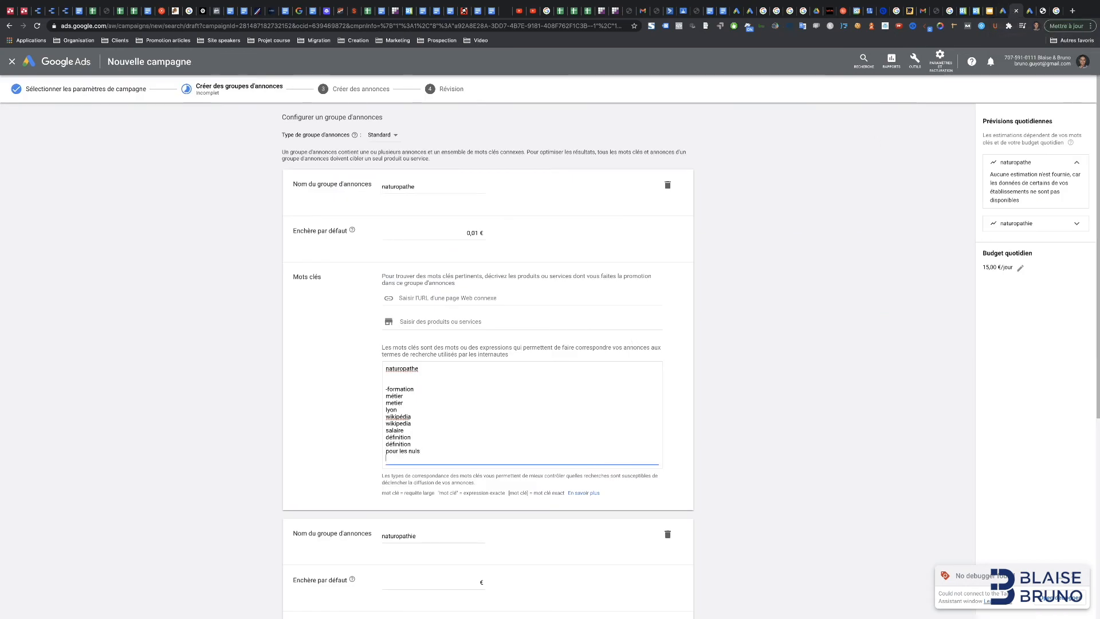
# Copy "bible" from the "ma bible de la naturopathie" keyword idea onto its own line in the exclusion list
pyautogui.click(1025, 10)
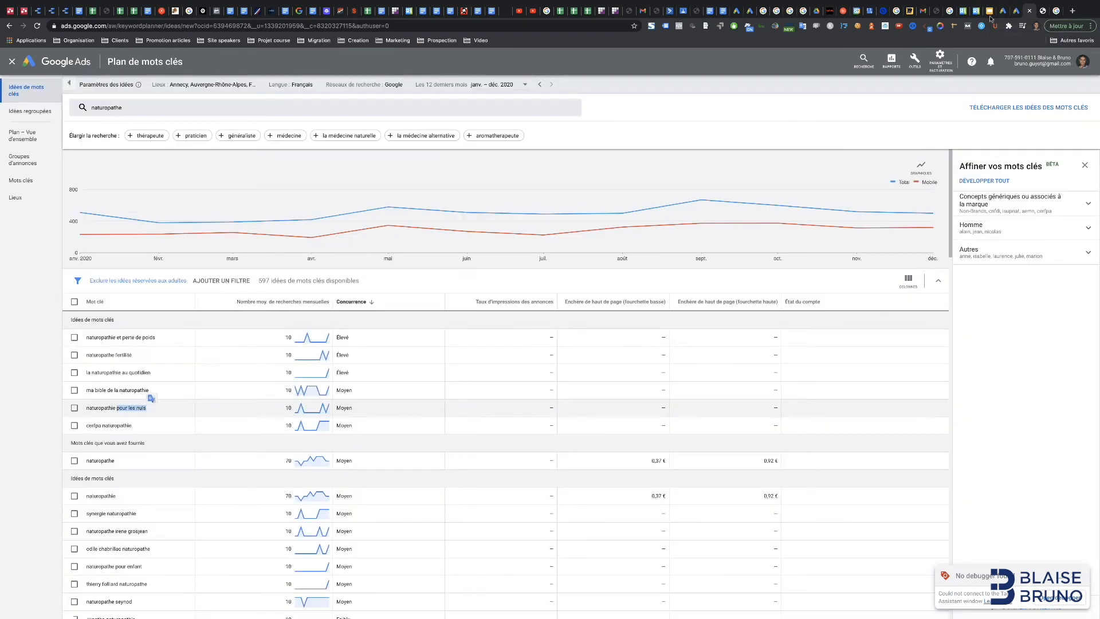
pyautogui.doubleClick(104, 391)
pyautogui.hotkey('ctrl', 'c')
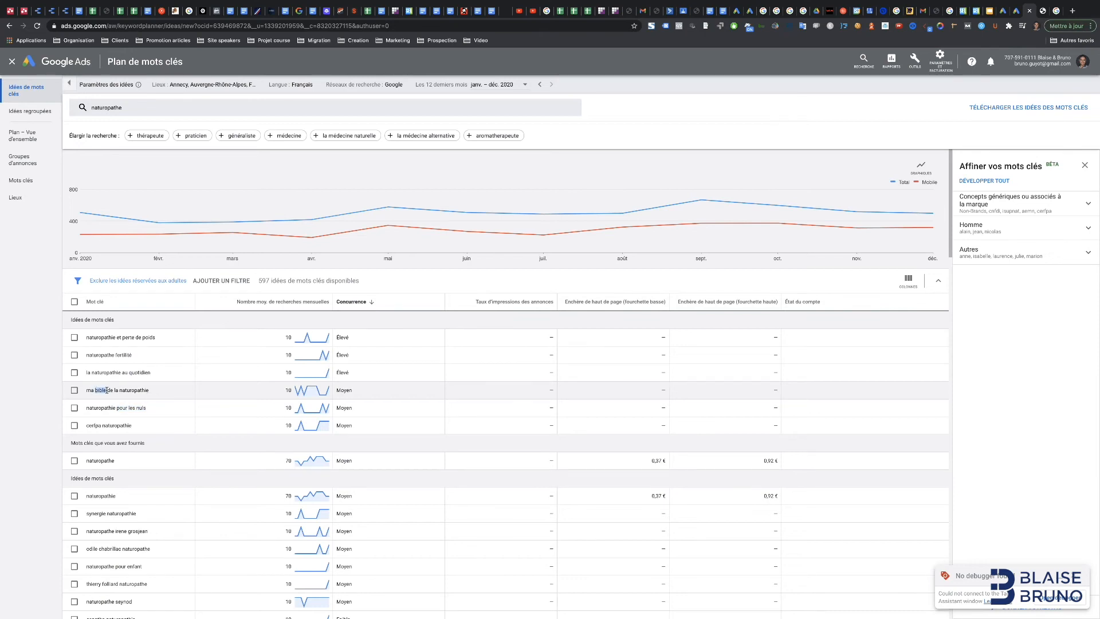
pyautogui.click(1042, 11)
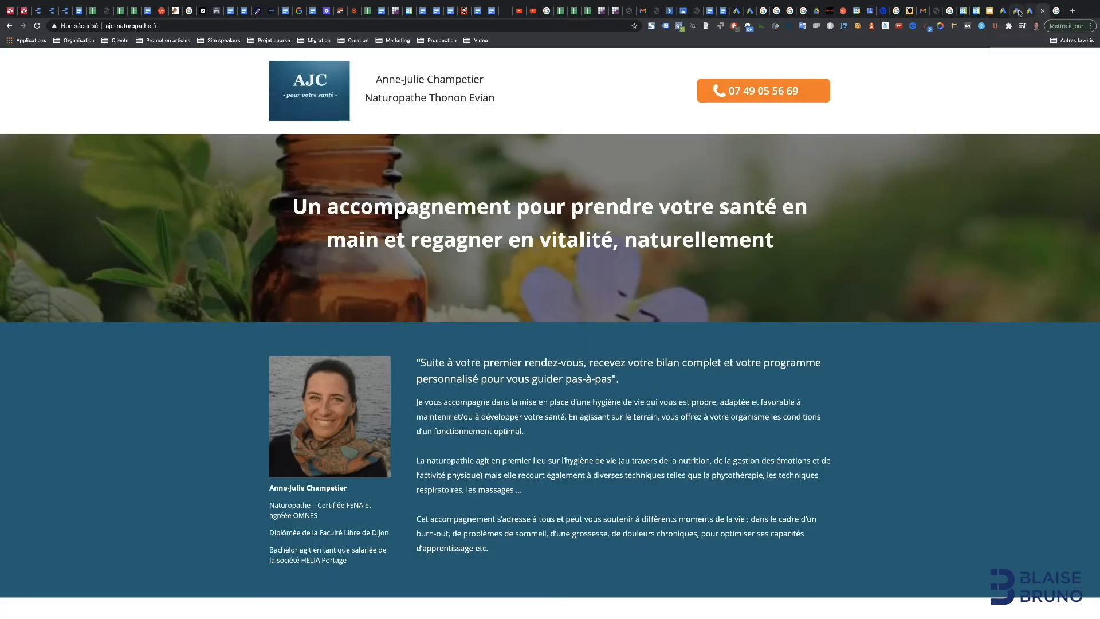
pyautogui.click(1017, 11)
pyautogui.hotkey('ctrl', 'v')
pyautogui.press('Return')
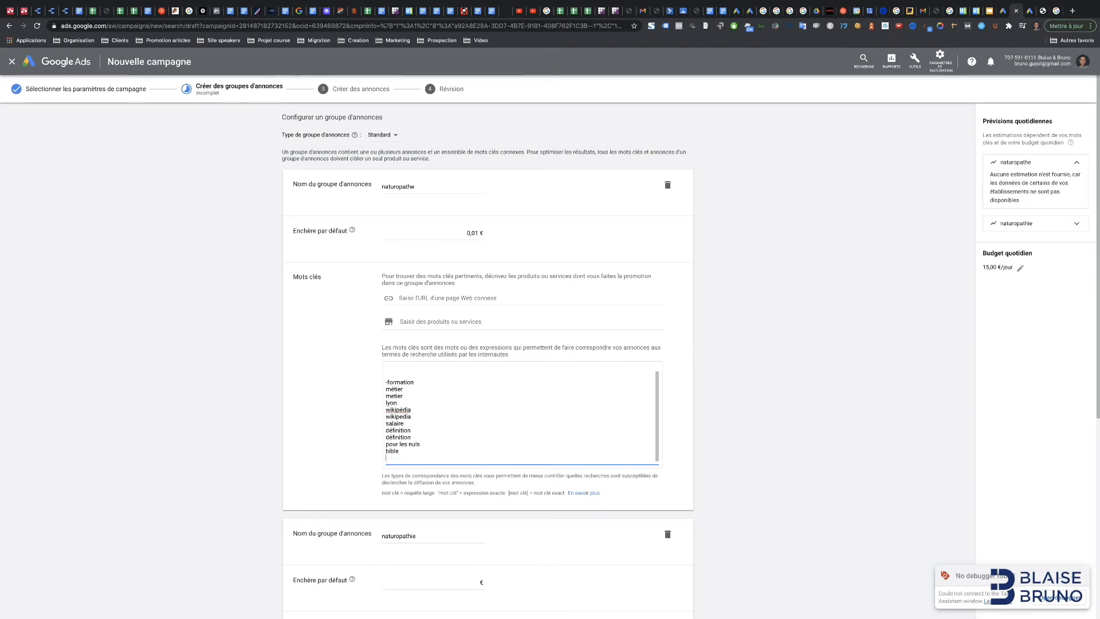
# Add "livre" and "livres" on separate lines at the end of the exclusion list
pyautogui.write('livre')
pyautogui.press('Return')
pyautogui.write('livres')
pyautogui.press('Return')
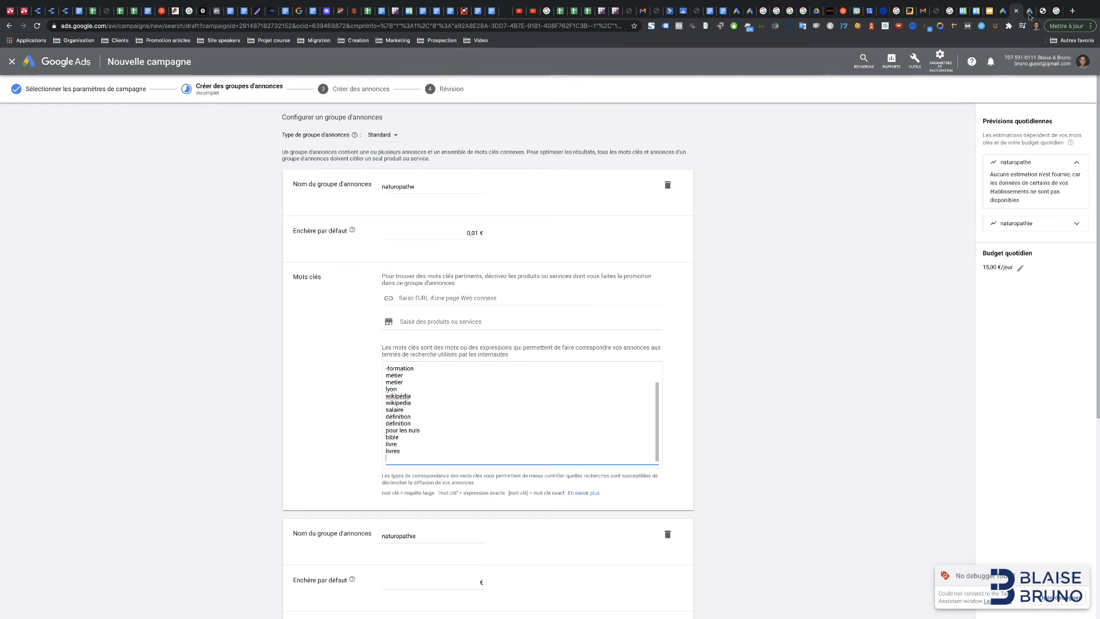
# Sort the Keyword Planner ideas by average monthly searches, examine them for terms to exclude, and return to the campaign draft
pyautogui.click(1030, 11)
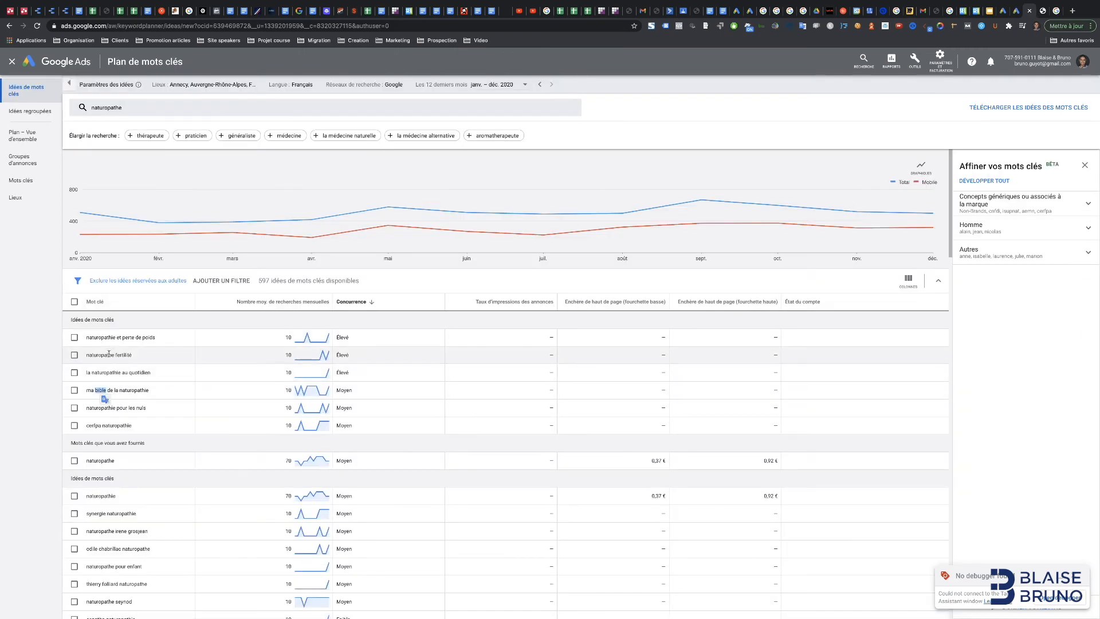
pyautogui.scroll(-1, 172, 389)
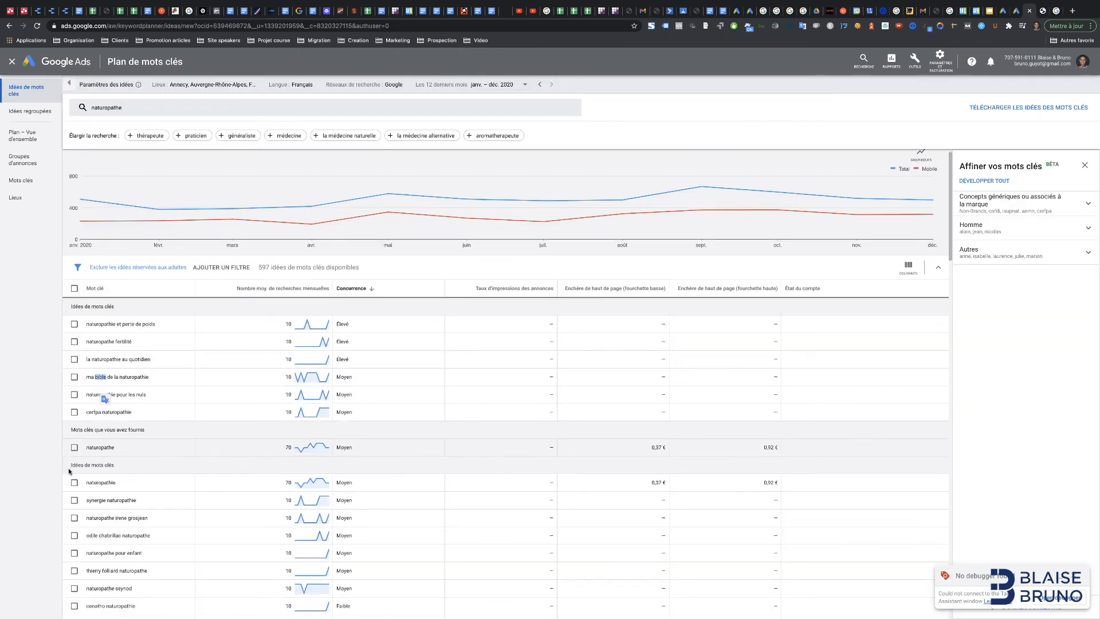
pyautogui.click(263, 288)
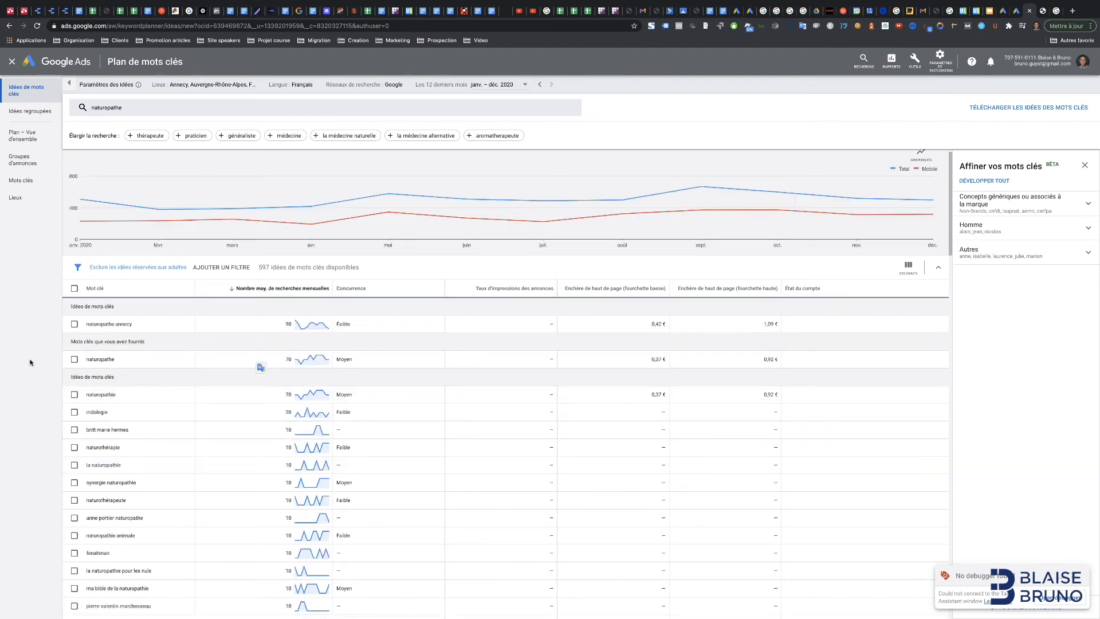
pyautogui.scroll(-3, 144, 427)
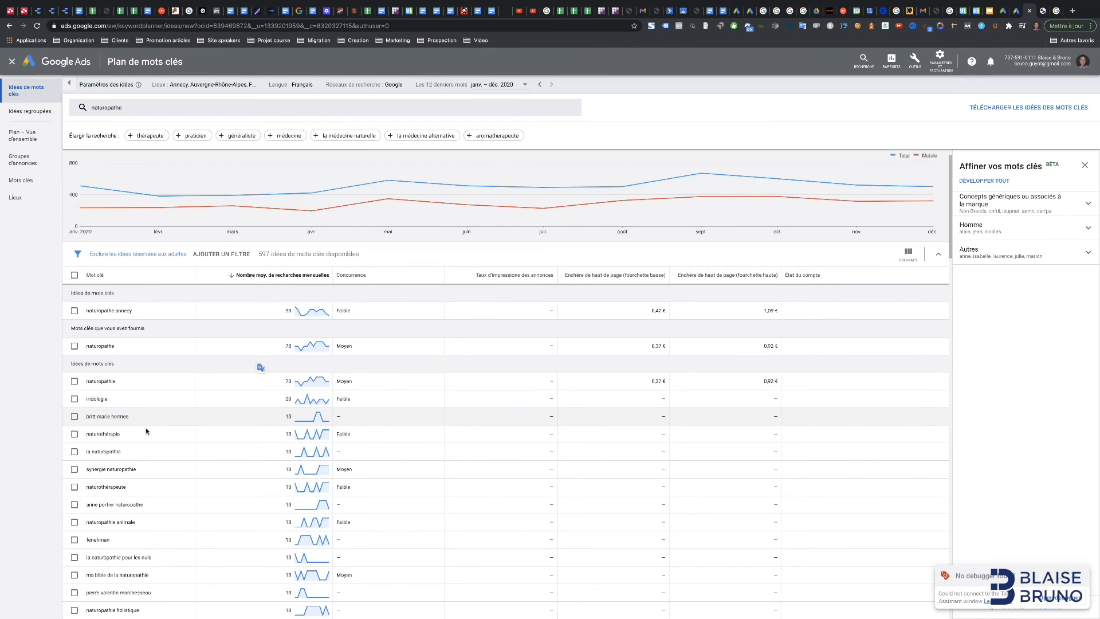
pyautogui.scroll(-3, 145, 431)
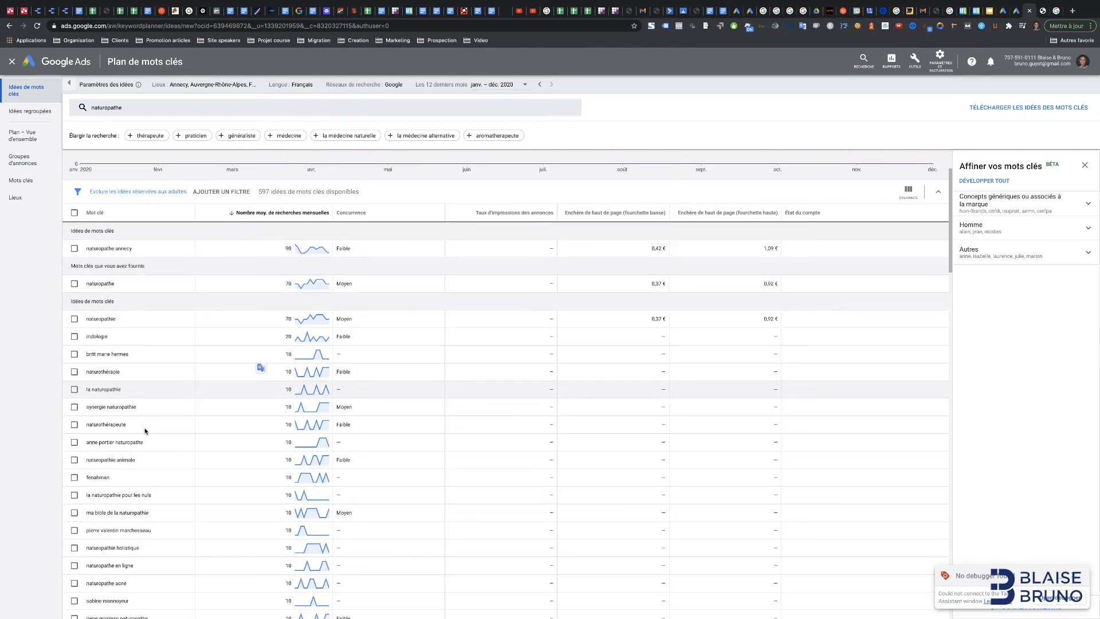
pyautogui.scroll(-3, 152, 424)
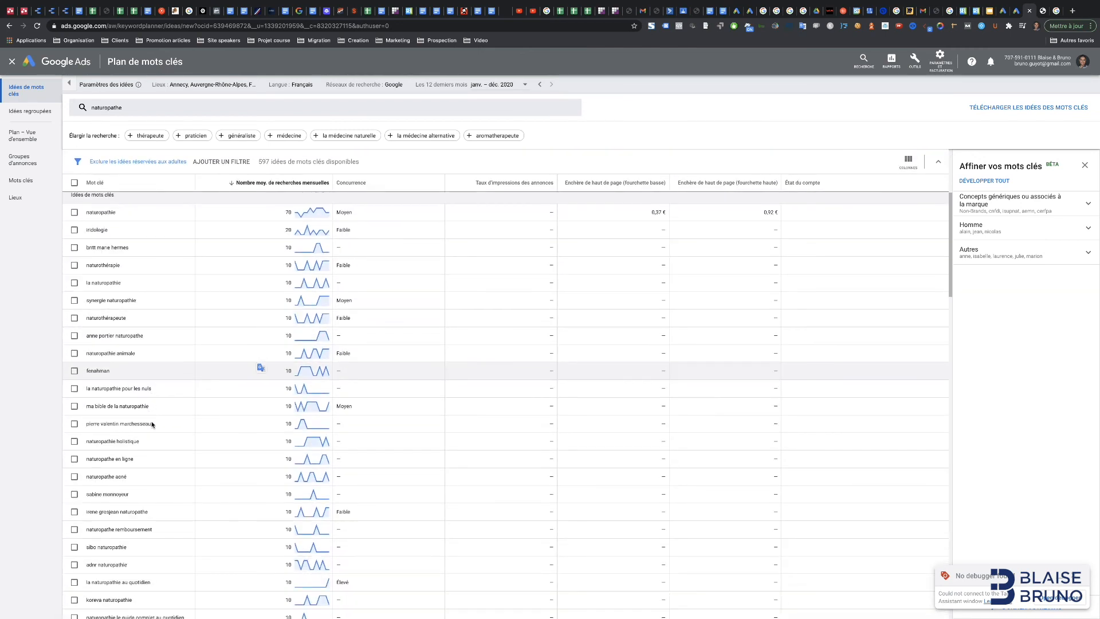
pyautogui.scroll(-1, 152, 424)
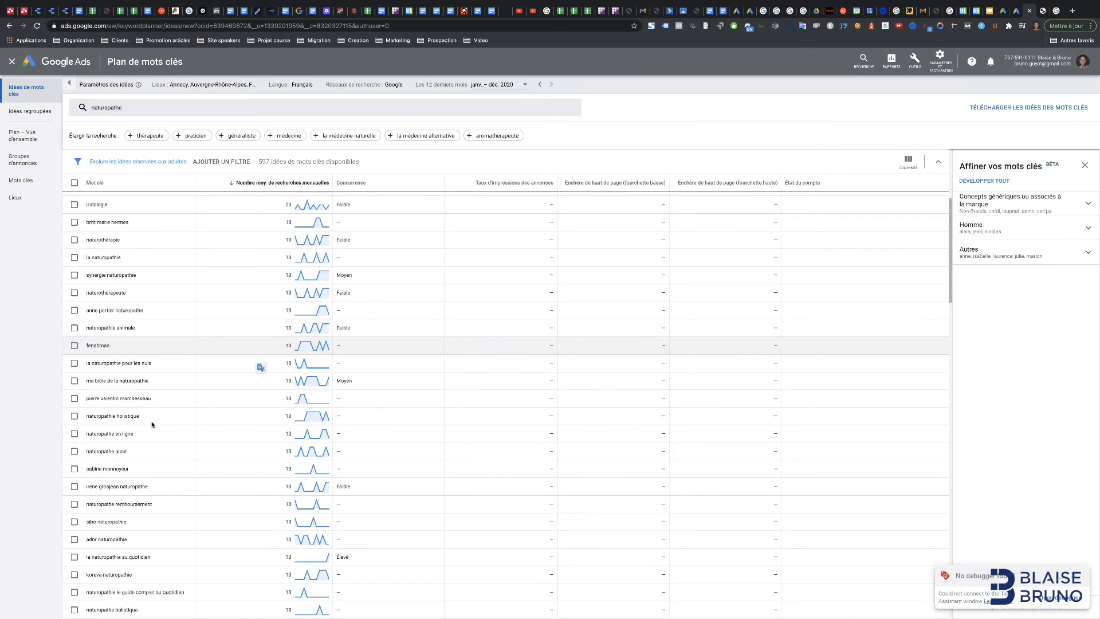
pyautogui.click(1013, 11)
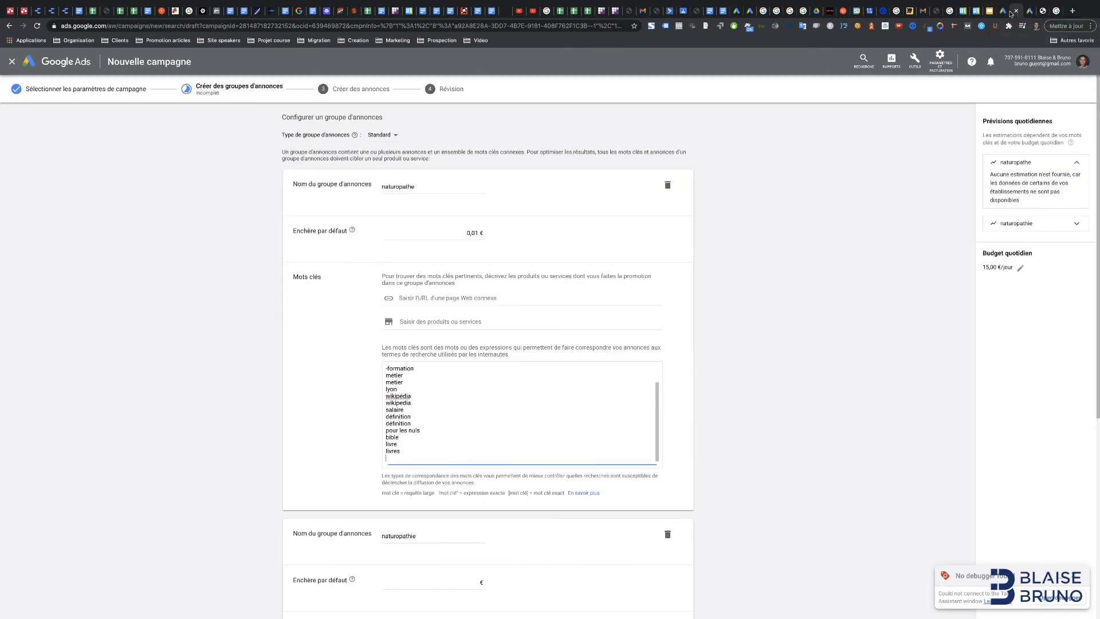
# Delete the whole exclusion list, from "formation" through "livres", from the naturopathe ad group's keywords, keeping only "naturopathe"
pyautogui.click(392, 467)
pyautogui.moveTo(403, 452); pyautogui.dragTo(384, 392)
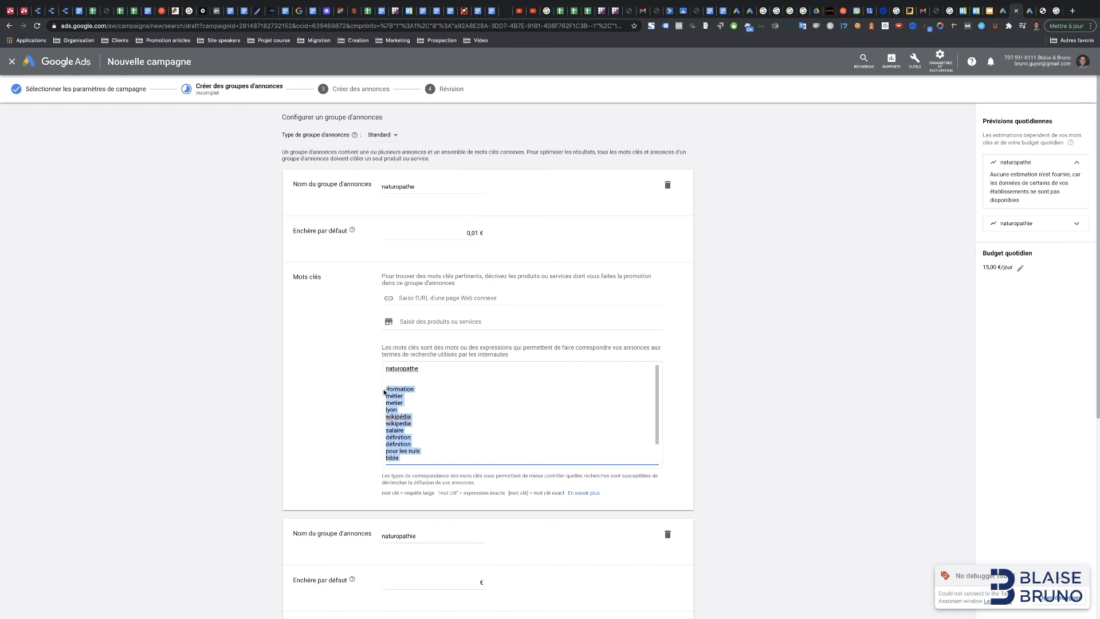
pyautogui.press('BackSpace')
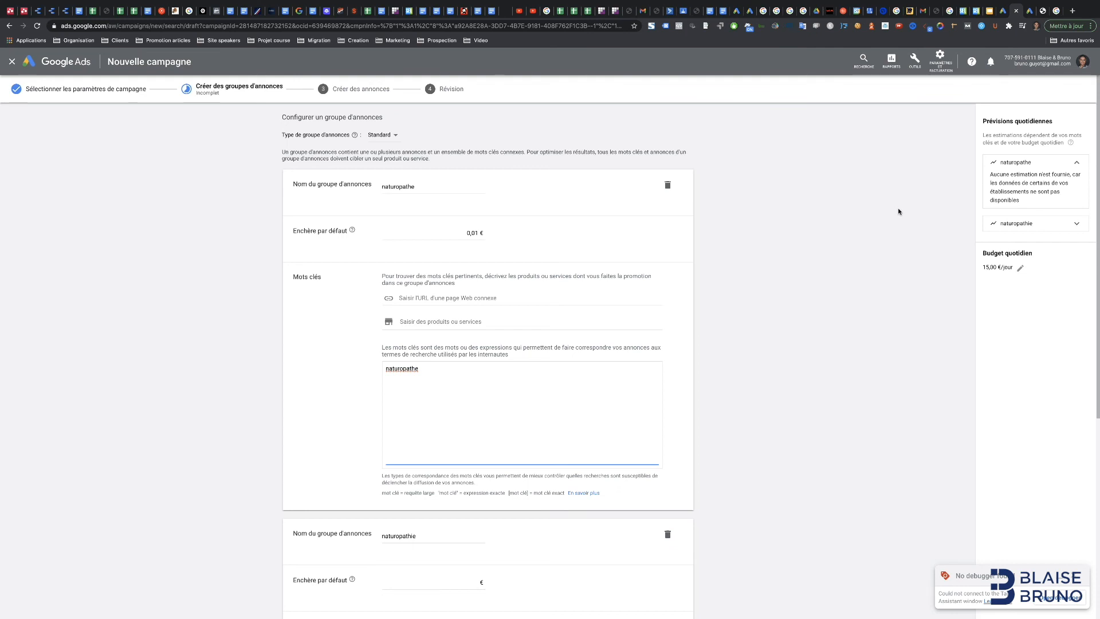
# Replace the default bid of the naturopathe ad group with a new amount in euros
pyautogui.scroll(-5, 456, 378)
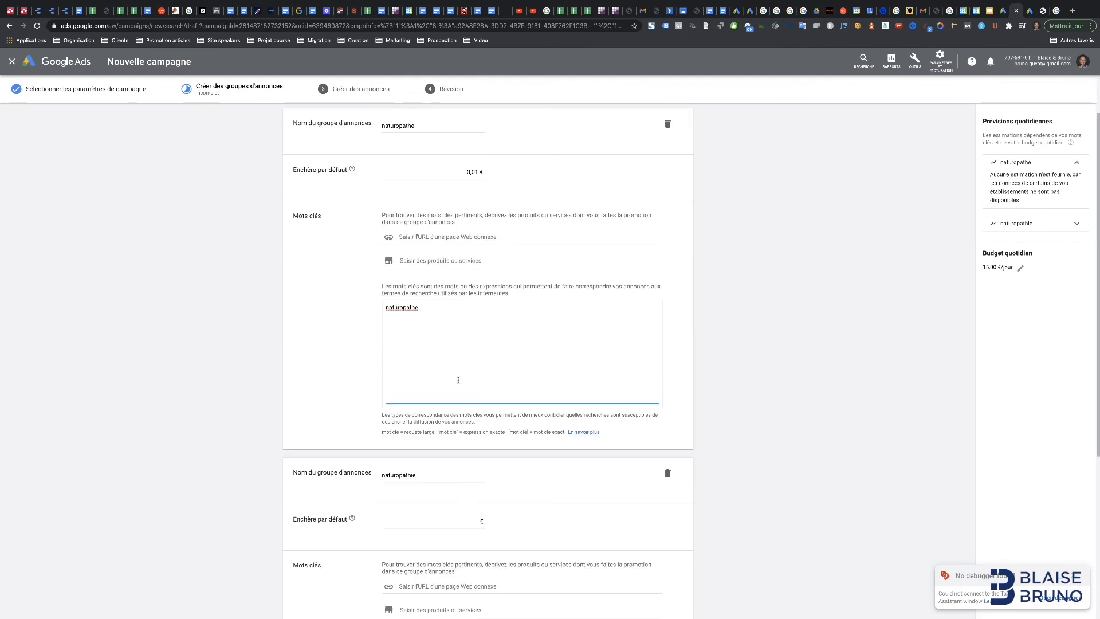
pyautogui.scroll(5, 428, 466)
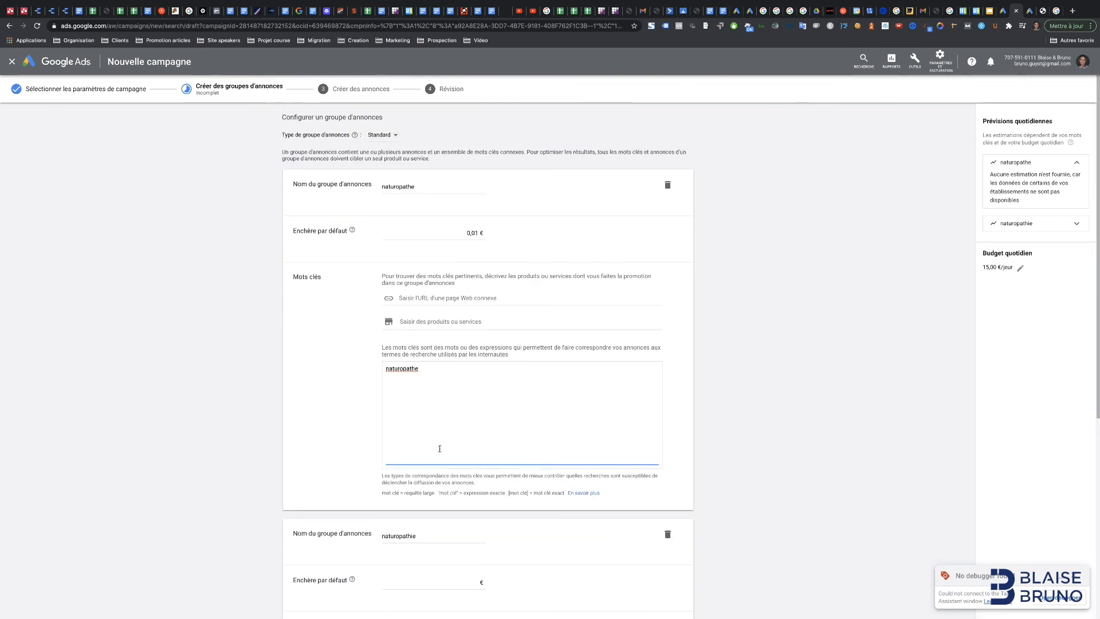
pyautogui.click(461, 235)
pyautogui.write('0')
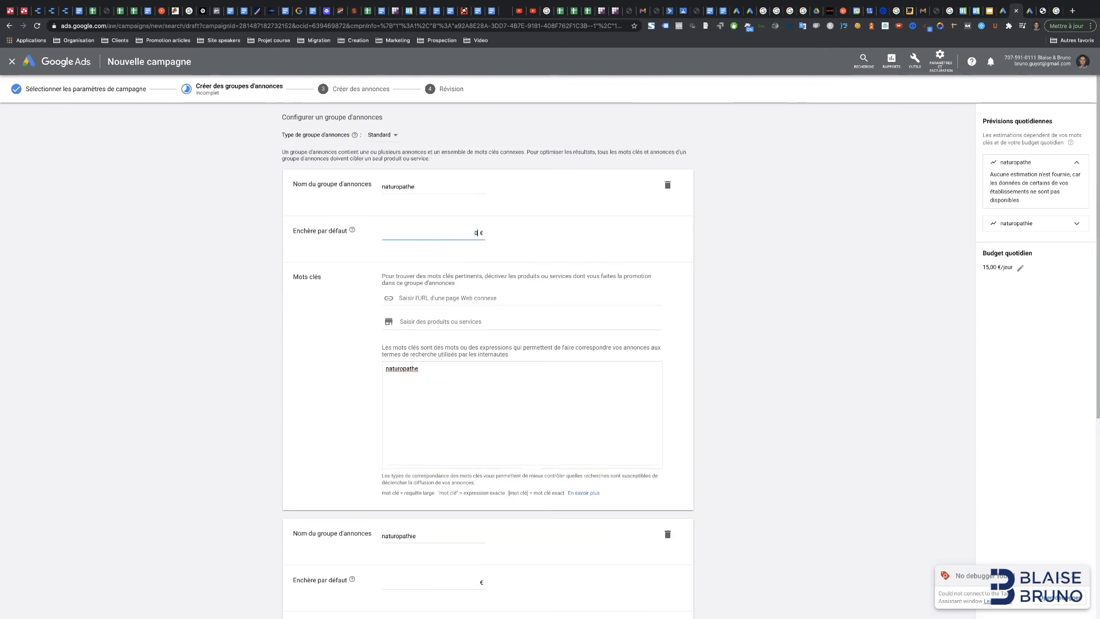
pyautogui.write(',5')
pyautogui.write('05')
# Set the default bid of the naturopathie ad group to 0,65 €
pyautogui.scroll(-3, 471, 324)
pyautogui.click(448, 440)
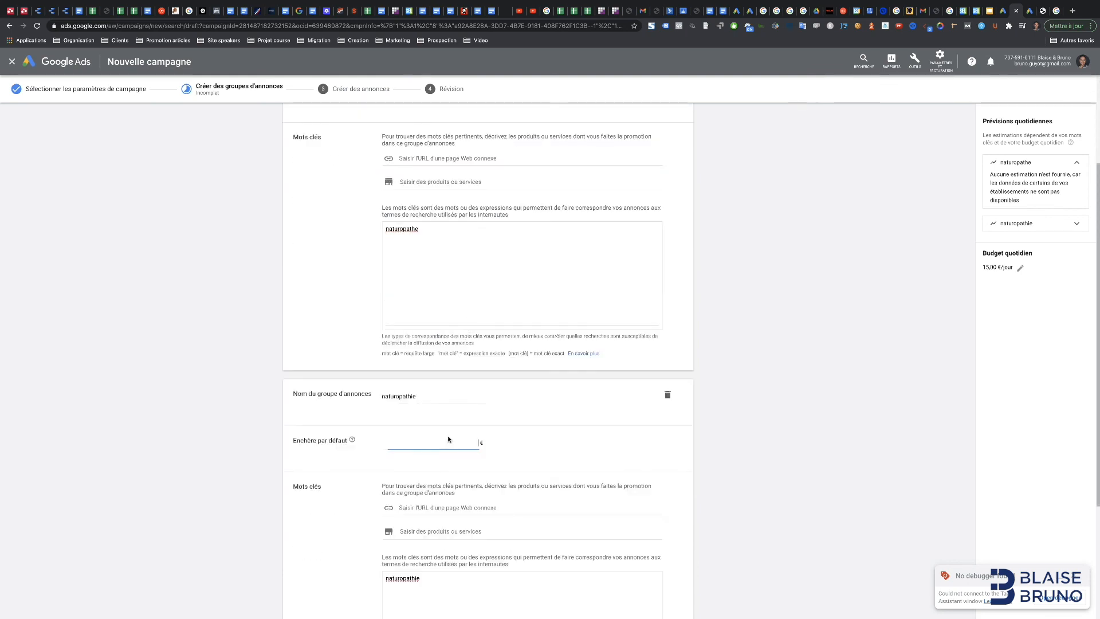
pyautogui.write('0,65')
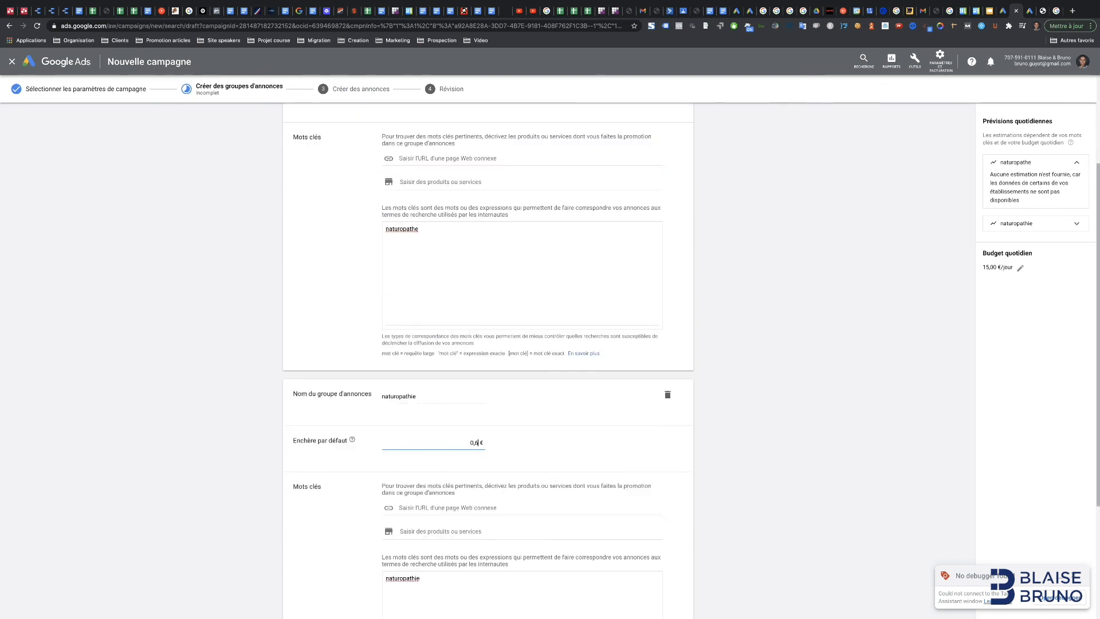